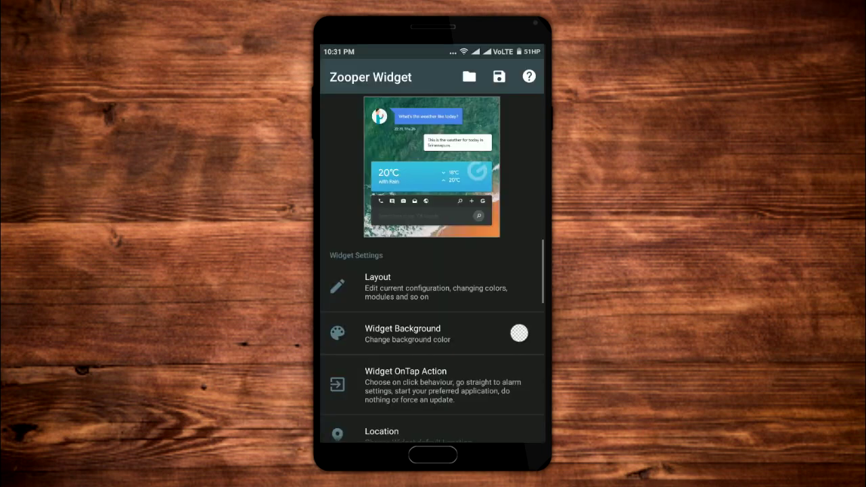
Step: Scroll through the widget settings of the loaded Pixel for Zooper preset
drag(459, 400, 493, 271)
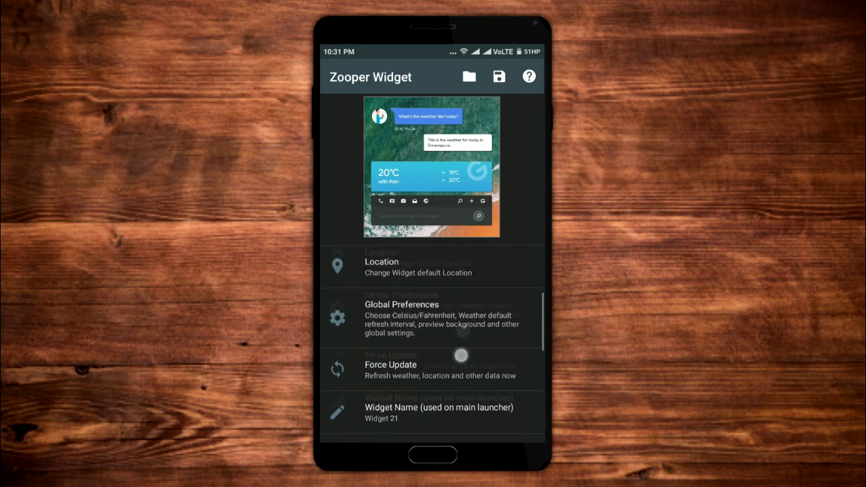
drag(460, 363, 490, 288)
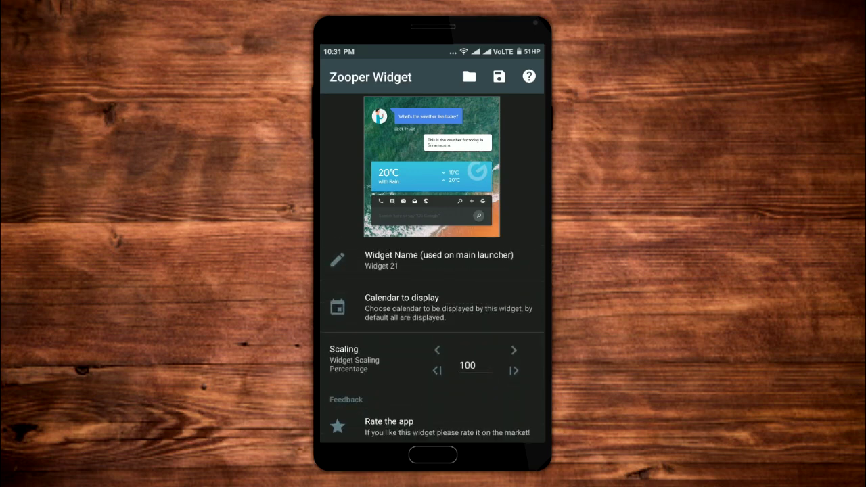
drag(332, 284, 331, 380)
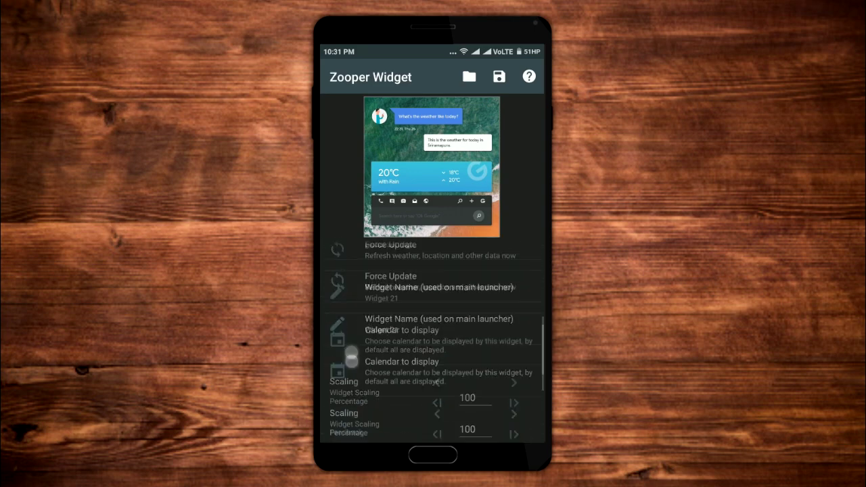
Step: Return home and test the widget's search hotspot, browsing the app search popup's tabs
key(Escape)
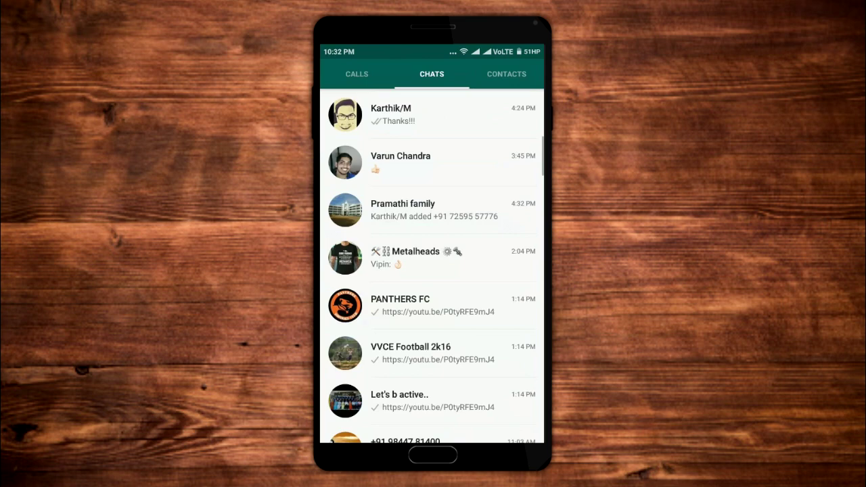
scroll(432, 270, down, 3)
scroll(432, 270, down, 3)
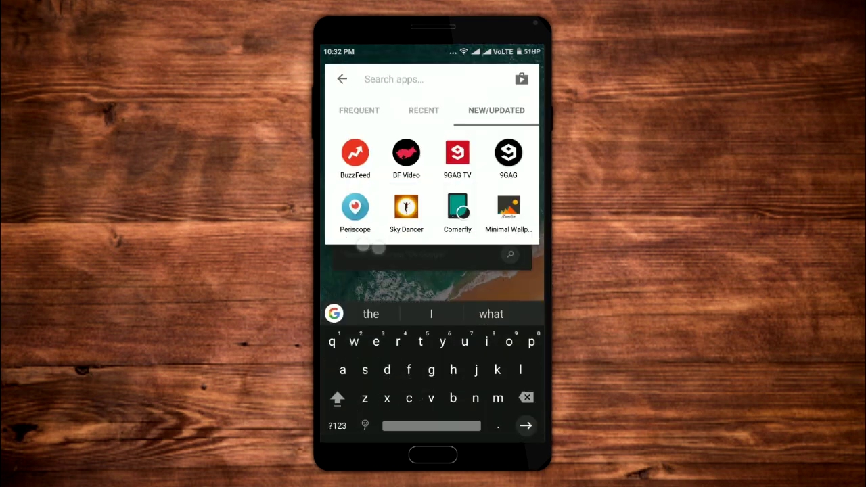
mouse_move(352, 203)
mouse_down()
mouse_move(501, 203)
mouse_move(352, 203)
mouse_up()
drag(501, 203, 352, 204)
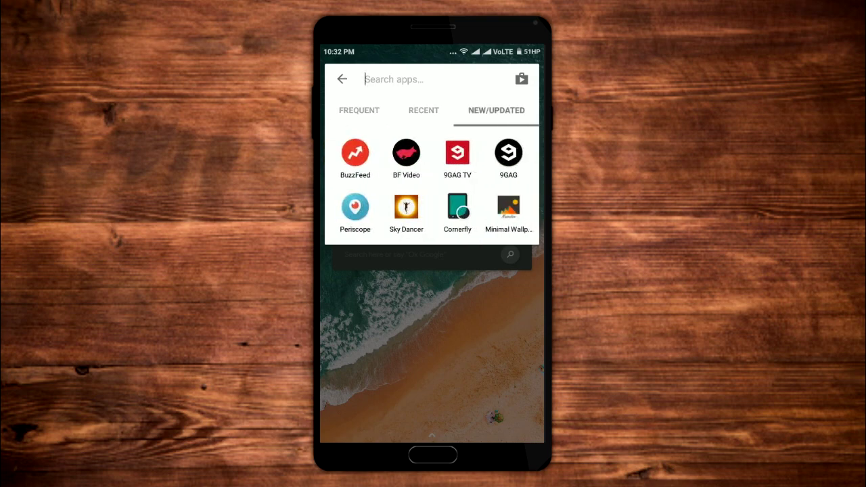
key(Escape)
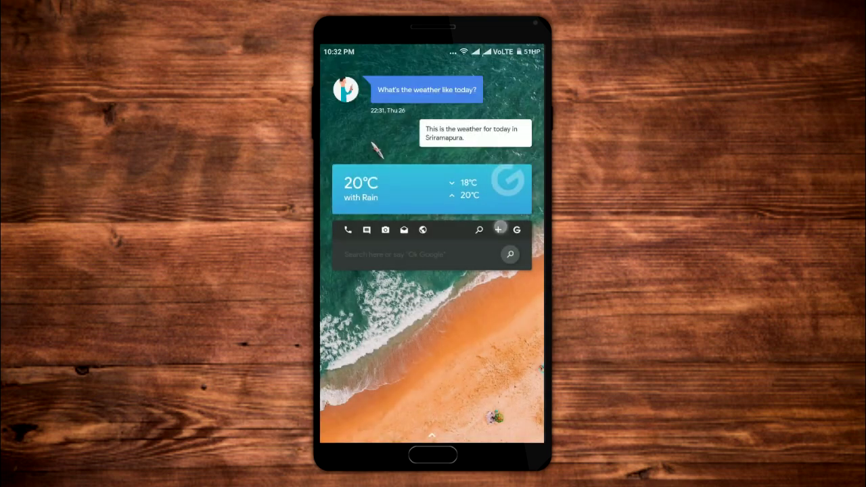
Step: Test the widget's app-drawer hotspot by scrolling through the full app list
click(498, 230)
scroll(432, 271, down, 5)
scroll(433, 271, down, 3)
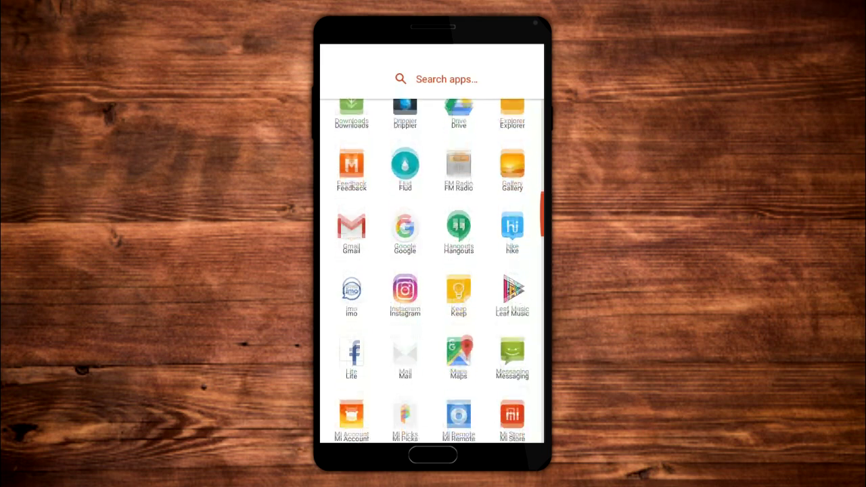
scroll(432, 271, down, 5)
scroll(432, 270, down, 5)
scroll(432, 271, down, 4)
key(Escape)
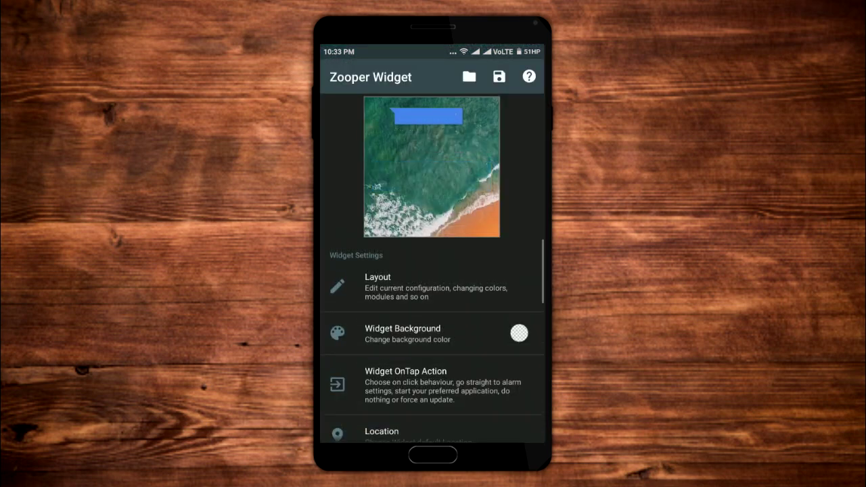
Step: Open the widget's Layout module list and scroll through it to find the hotspot modules
click(485, 281)
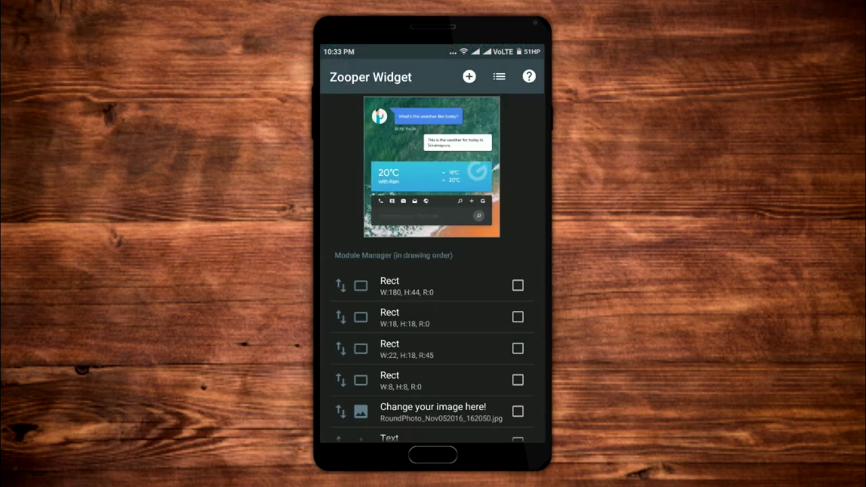
scroll(474, 343, down, 3)
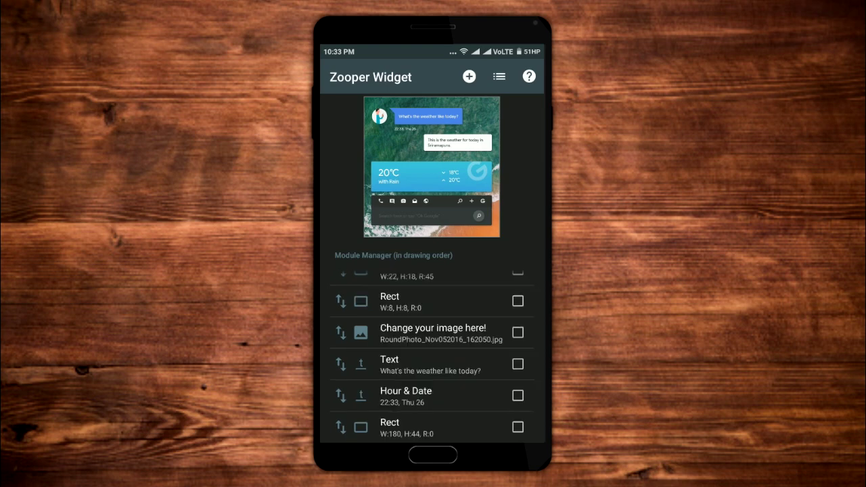
scroll(478, 342, down, 4)
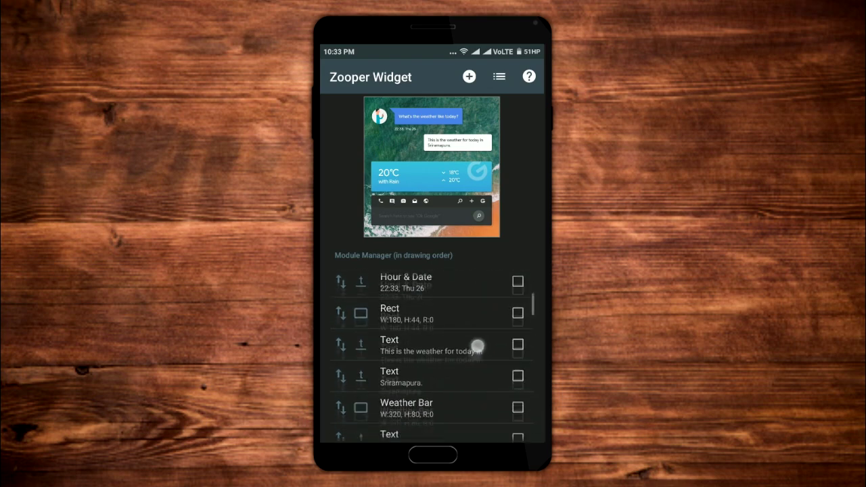
scroll(473, 356, down, 4)
scroll(459, 396, down, 4)
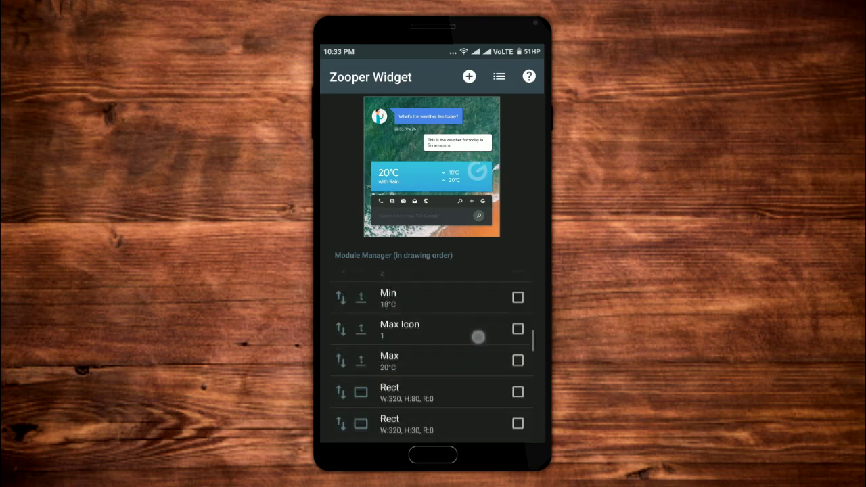
scroll(478, 336, down, 4)
scroll(480, 323, down, 4)
scroll(476, 329, down, 5)
scroll(478, 332, down, 5)
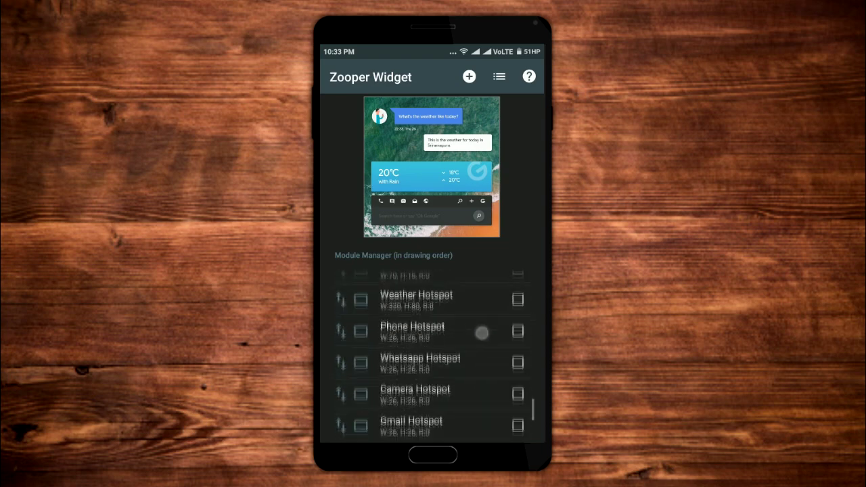
scroll(481, 332, down, 4)
scroll(484, 335, down, 2)
scroll(474, 366, up, 3)
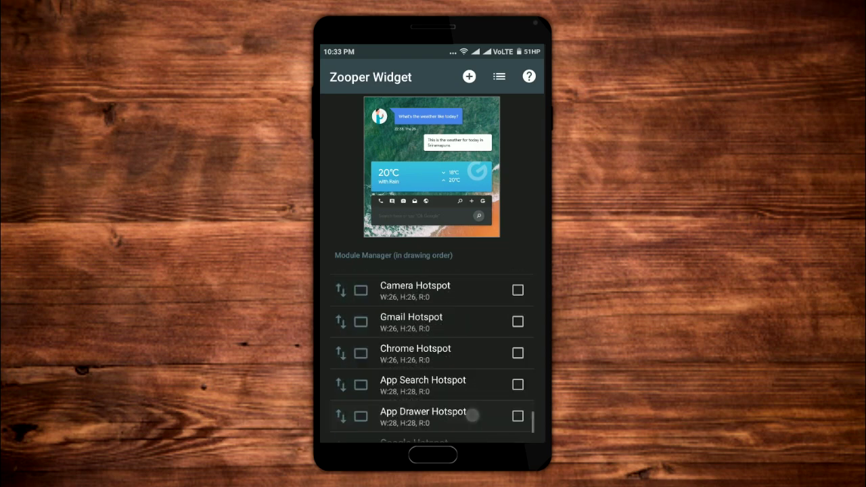
scroll(474, 379, up, 3)
scroll(479, 392, up, 3)
scroll(472, 401, down, 2)
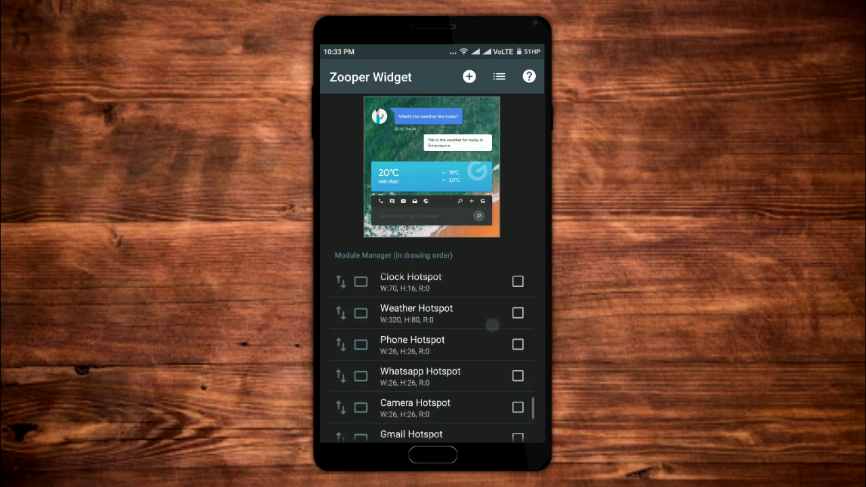
Step: Set the Phone Hotspot module's OnTap action to launch the Phone app from App List
click(471, 350)
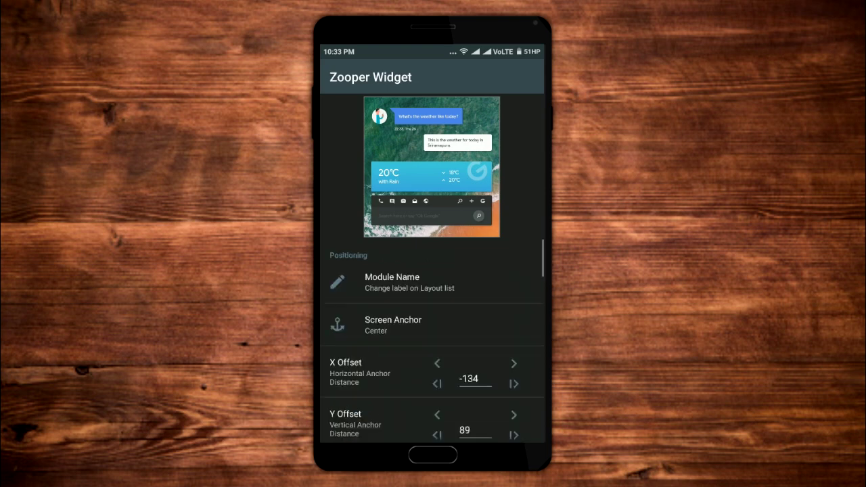
scroll(487, 315, down, 2)
scroll(486, 315, down, 2)
click(479, 359)
drag(480, 358, 487, 339)
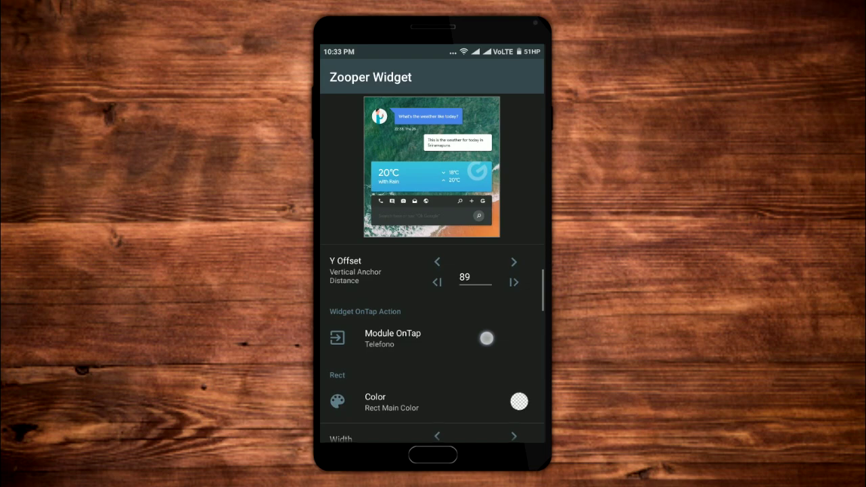
click(478, 335)
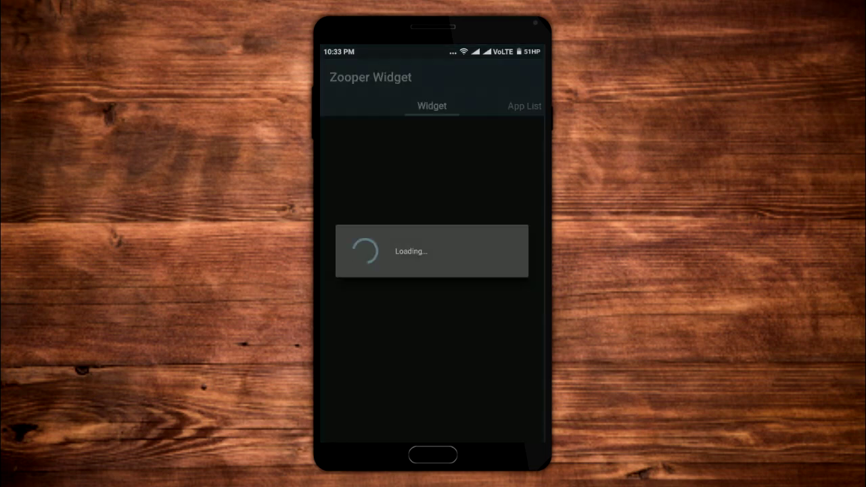
click(525, 106)
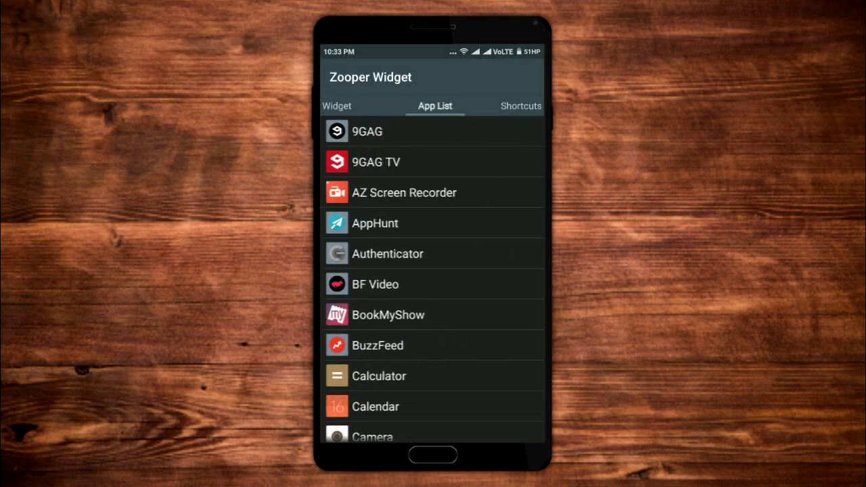
scroll(474, 333, down, 5)
scroll(498, 301, down, 5)
scroll(498, 300, down, 5)
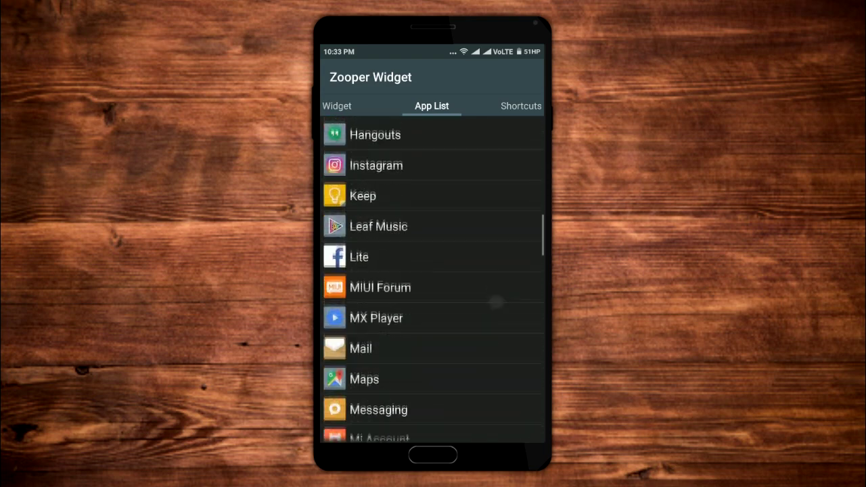
scroll(499, 304, down, 5)
scroll(470, 379, down, 5)
click(487, 315)
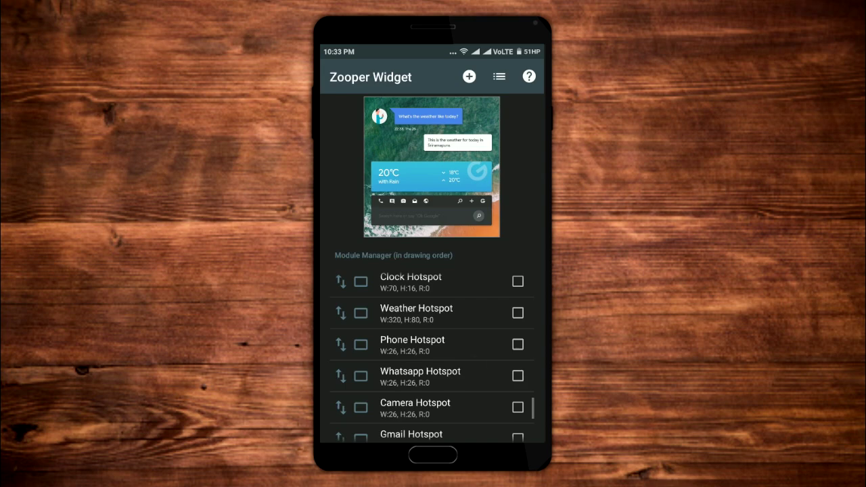
Step: Set the Camera Hotspot's OnTap to App List > Camera and return to the main settings
scroll(495, 404, down, 2)
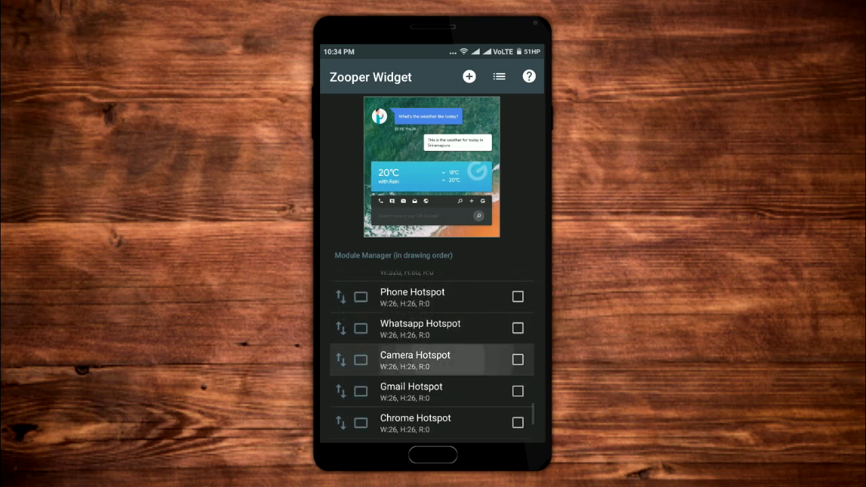
click(434, 359)
scroll(433, 339, down, 5)
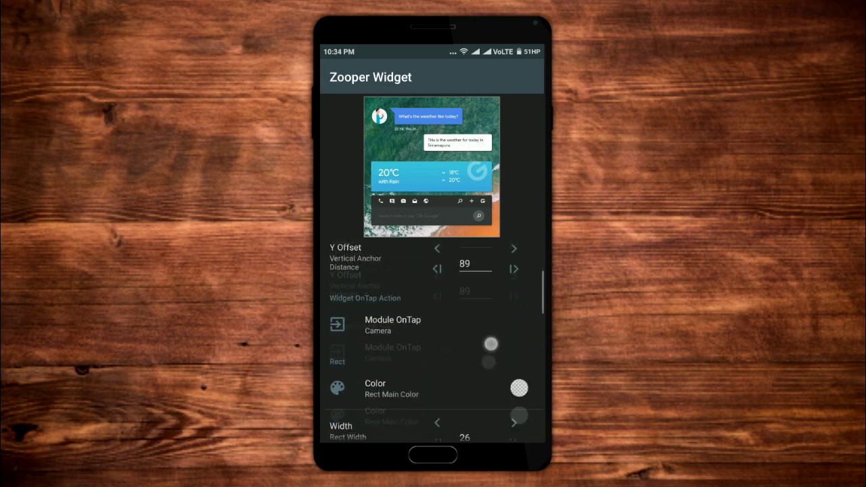
click(406, 301)
click(525, 106)
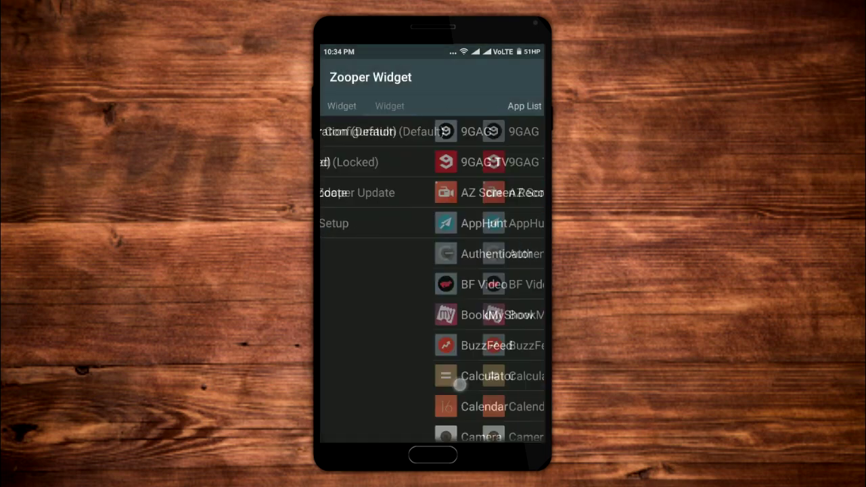
scroll(494, 321, down, 2)
click(474, 365)
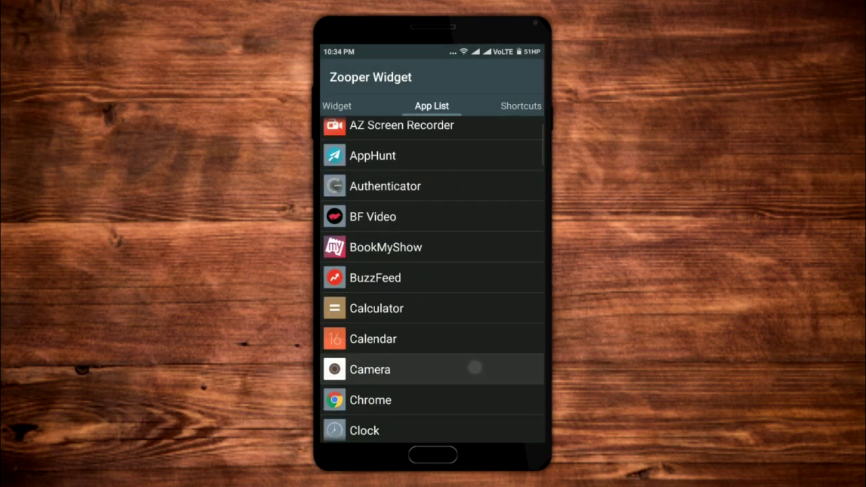
key(Escape)
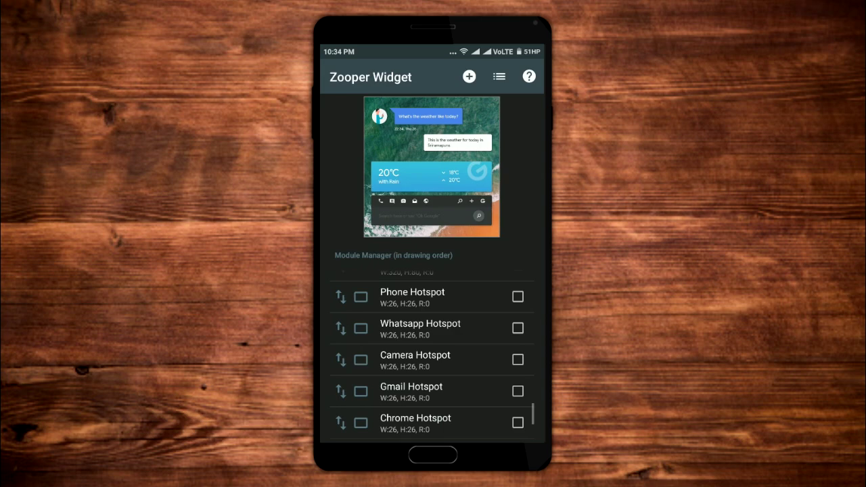
key(Escape)
key(Escape)
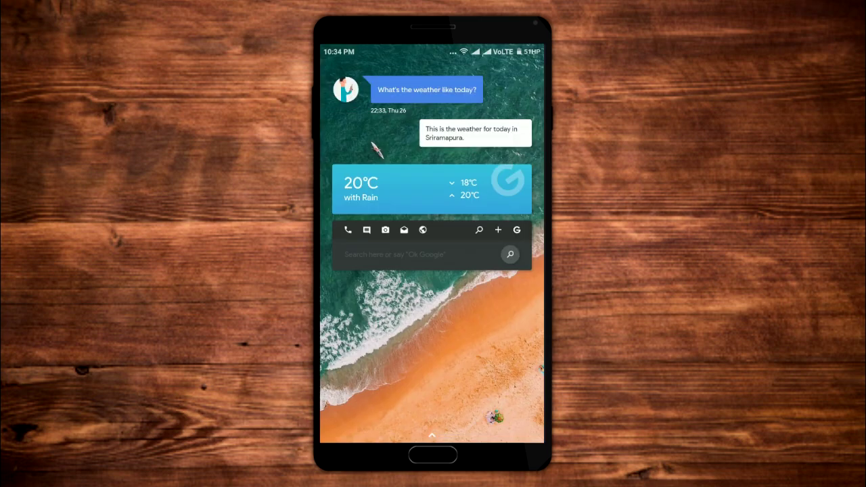
Step: Confirm the widget's phone icon opens the dialer, then close it
click(349, 230)
click(346, 229)
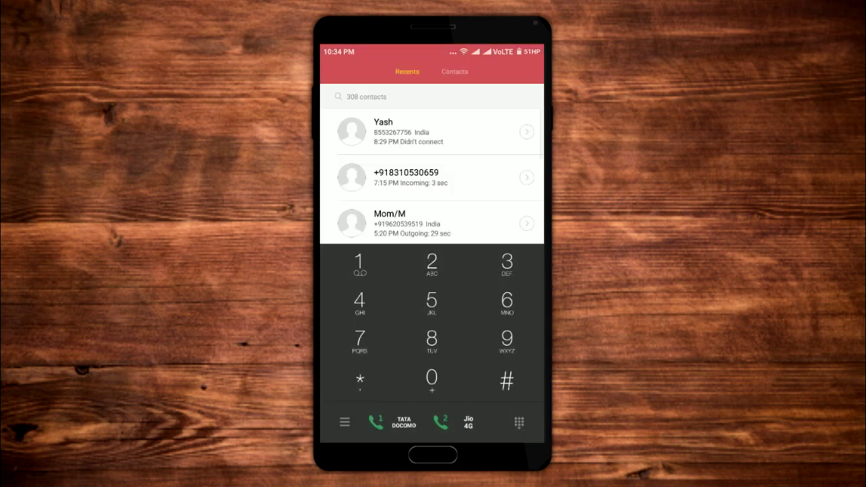
key(Escape)
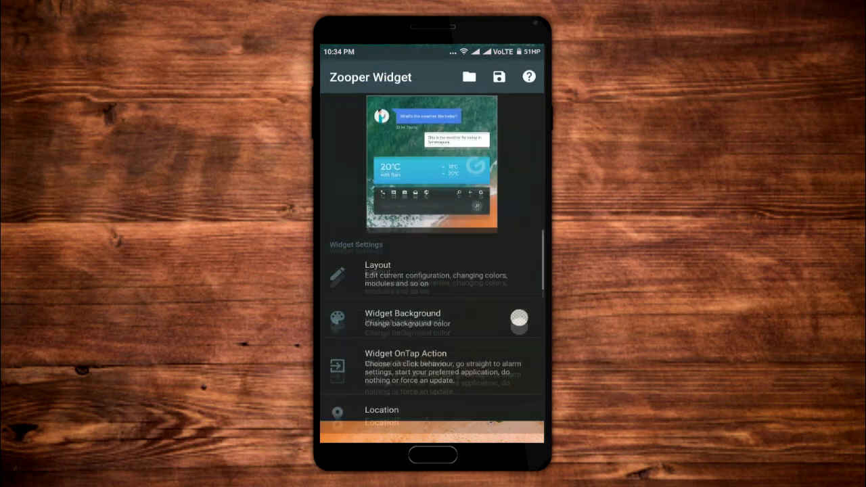
Step: Set Widget OnTap Action to Disabled (Locked), then start setting up a new Zooper widget
click(478, 391)
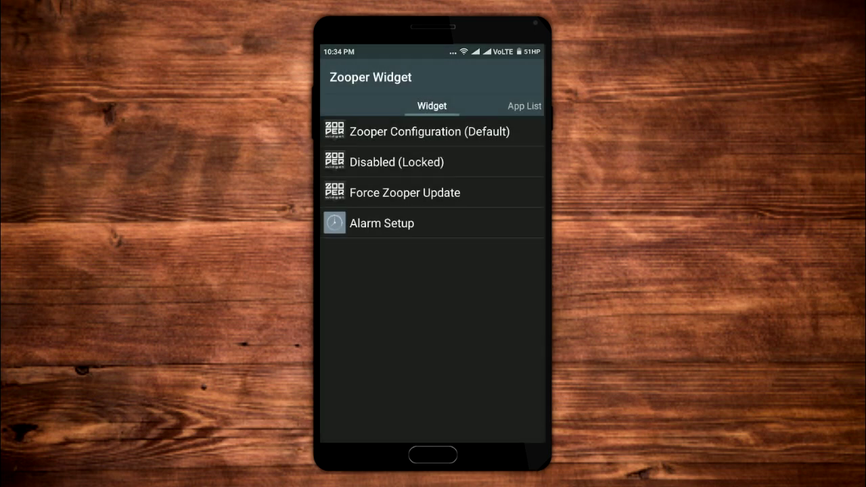
click(381, 158)
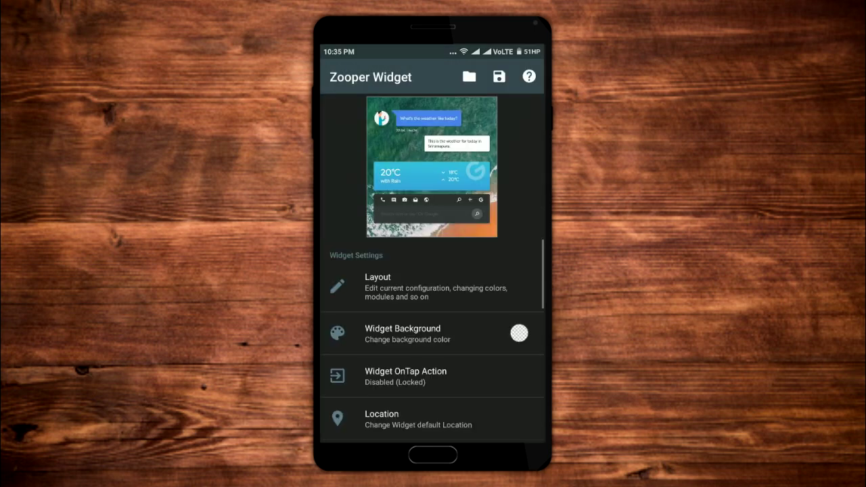
key(Escape)
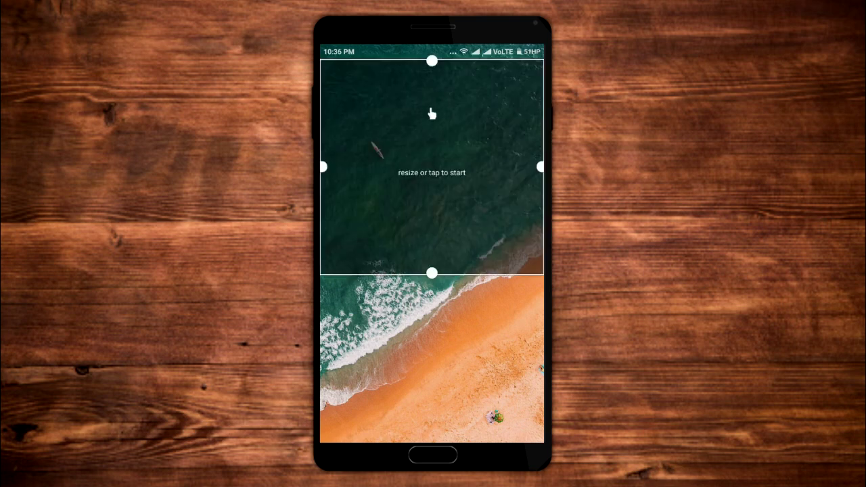
click(431, 112)
Step: Apply the Google Allo Card Light template from the Builtin templates
click(378, 151)
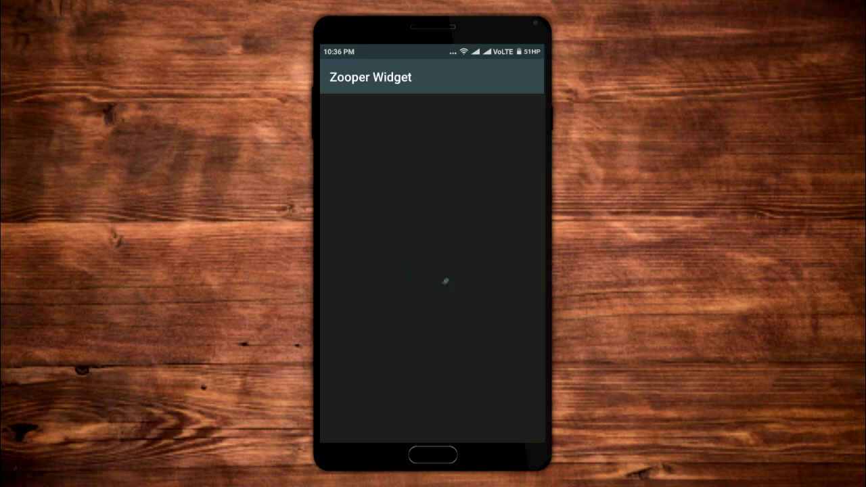
scroll(486, 306, down, 5)
scroll(486, 306, down, 5)
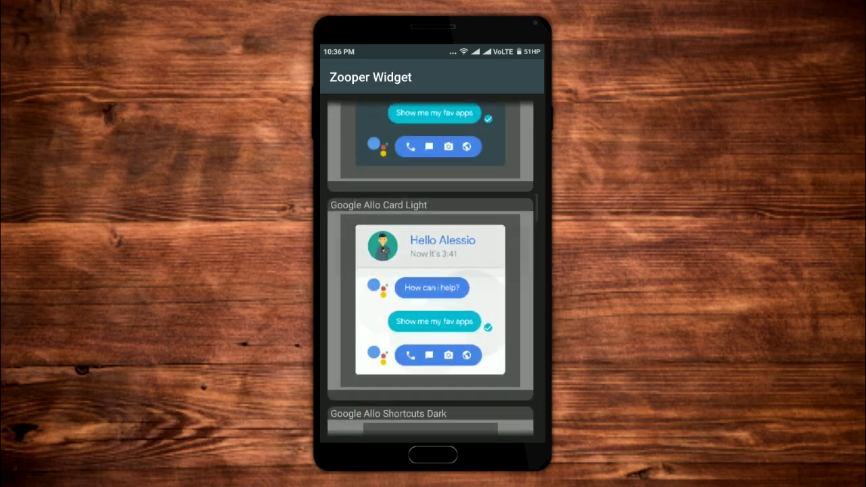
click(461, 334)
scroll(461, 335, down, 5)
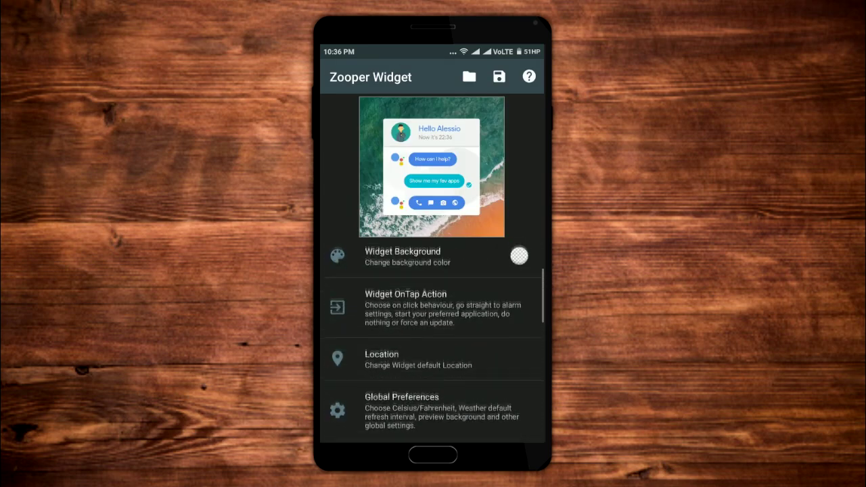
scroll(461, 334, up, 5)
Step: Open the greeting text module and switch it to manual text editing
click(380, 282)
scroll(460, 372, down, 1)
click(481, 291)
scroll(474, 287, down, 2)
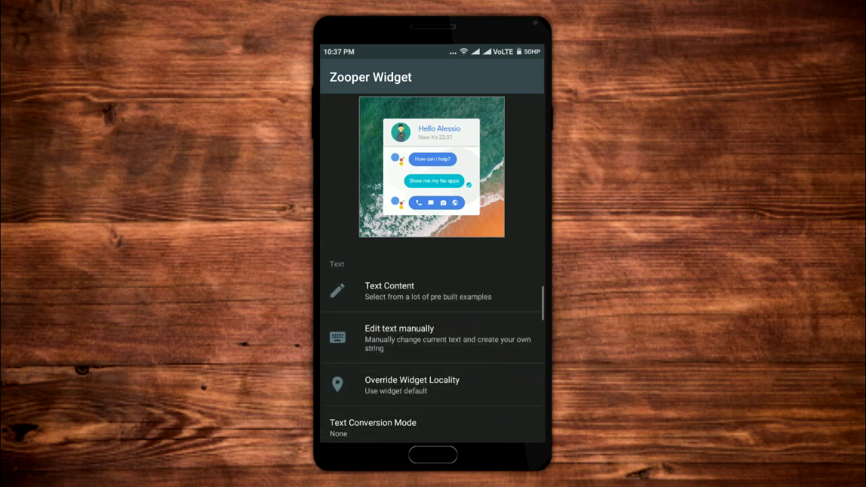
click(465, 321)
Step: Change the greeting to 'Hello Rapid_Tech', correcting a mistyped letter
click(433, 107)
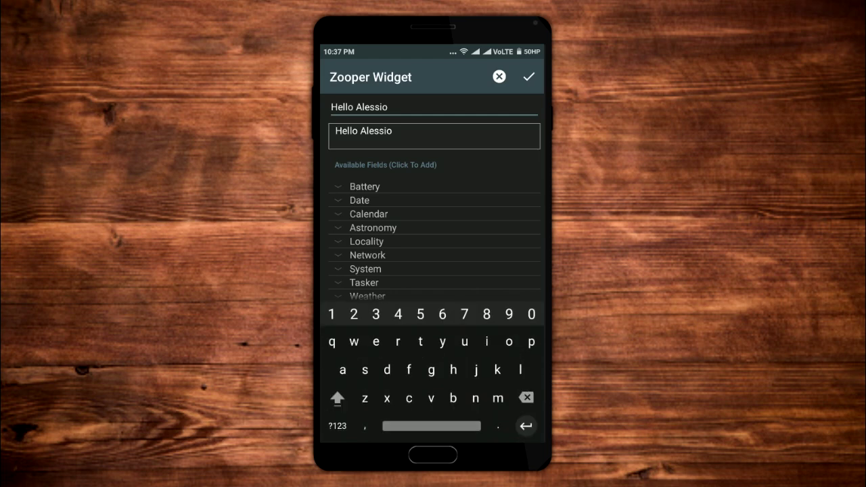
key(BackSpace)
key(BackSpace)
key(BackSpace)
key(BackSpace)
key(BackSpace)
key(BackSpace)
text(Rap)
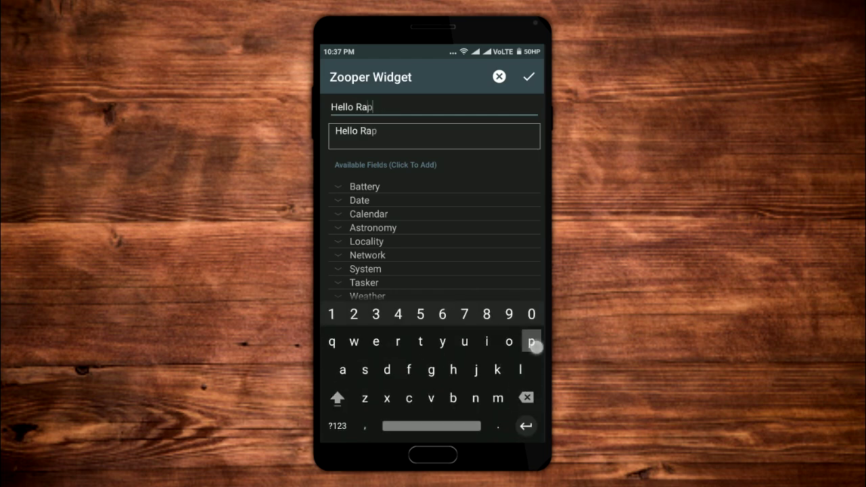
text(is)
click(338, 426)
text(_)
click(337, 397)
text(Tech)
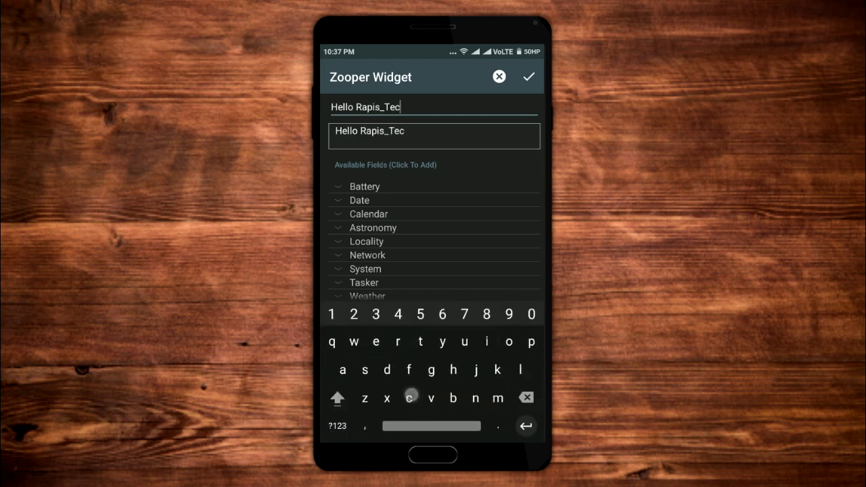
click(381, 107)
key(BackSpace)
text(d)
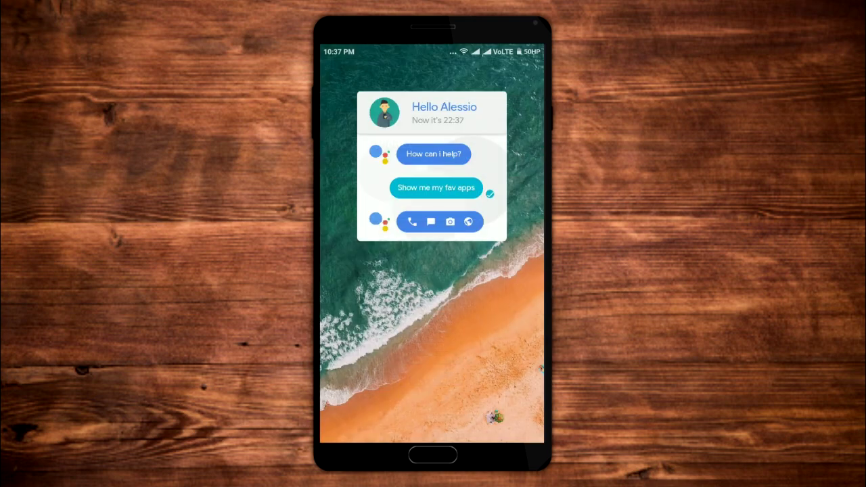
click(531, 174)
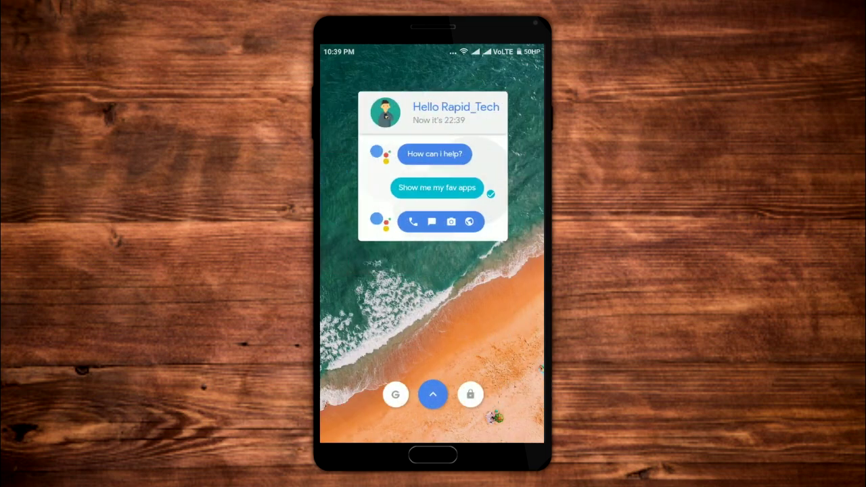
Step: Open the Nova app drawer from the dock's up arrow
click(433, 394)
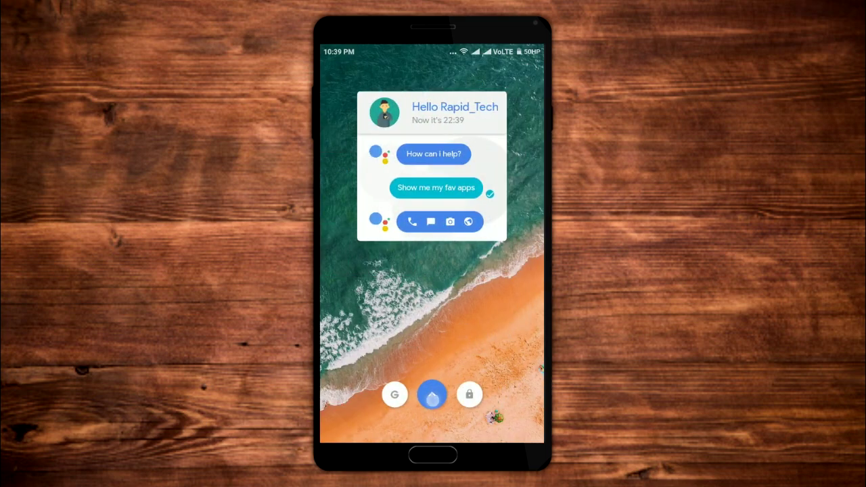